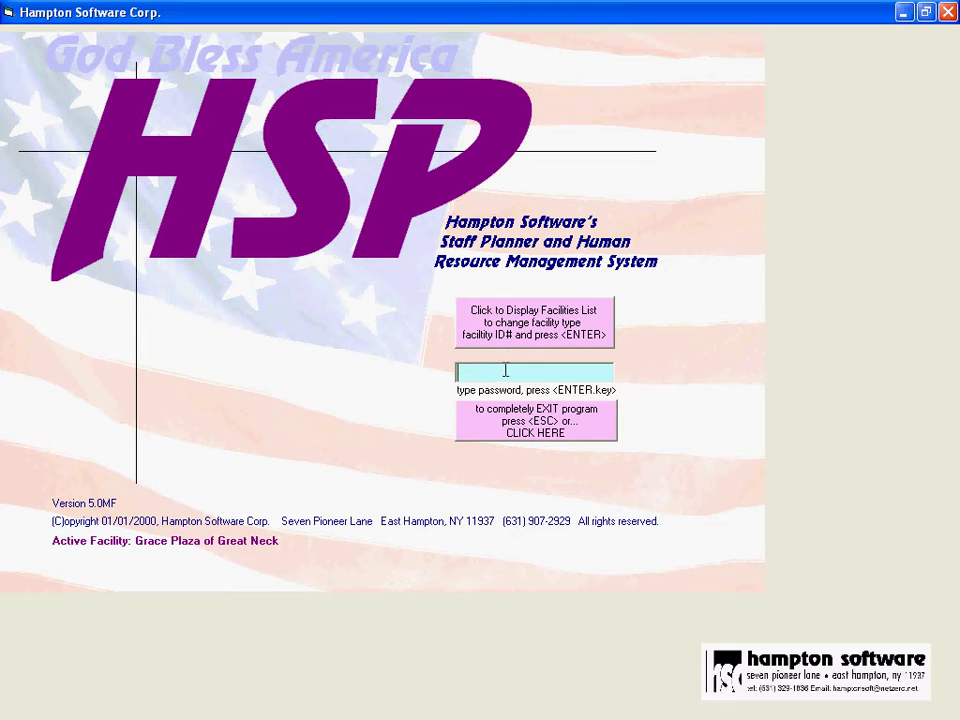
# Make Daughters of Jacob Nursing Home the active startup facility and enter the sign-in password
pyautogui.click(506, 341)
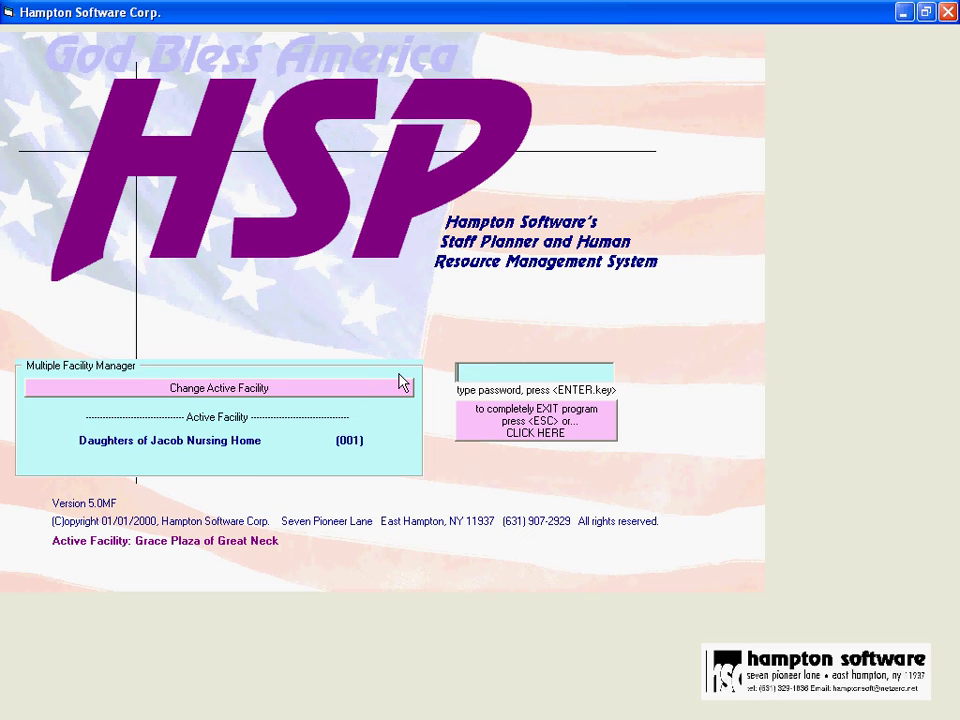
pyautogui.click(370, 388)
pyautogui.click(31, 359)
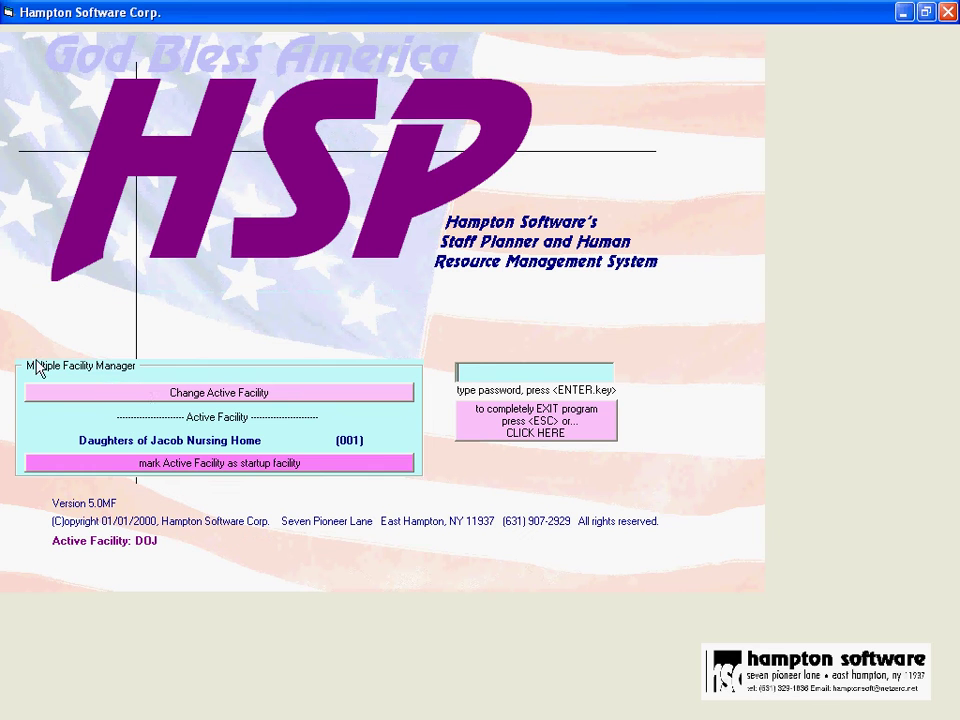
pyautogui.click(236, 472)
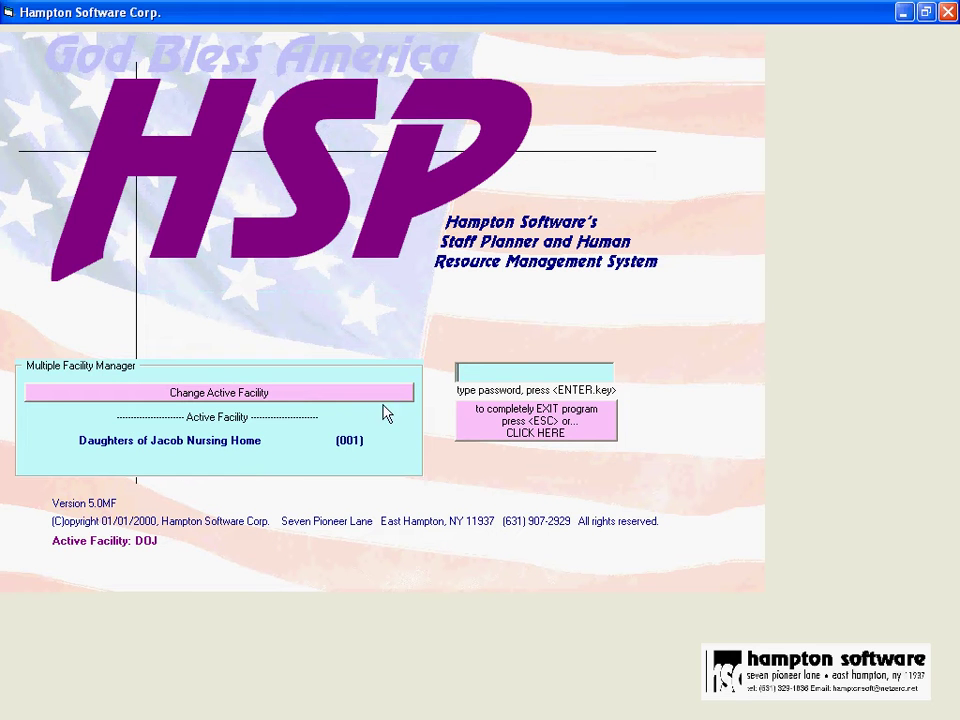
pyautogui.write('***')
# Sign in, browse the FACILITY menu without choosing anything, then bring up the EMPLOYEE menu
pyautogui.press('Return')
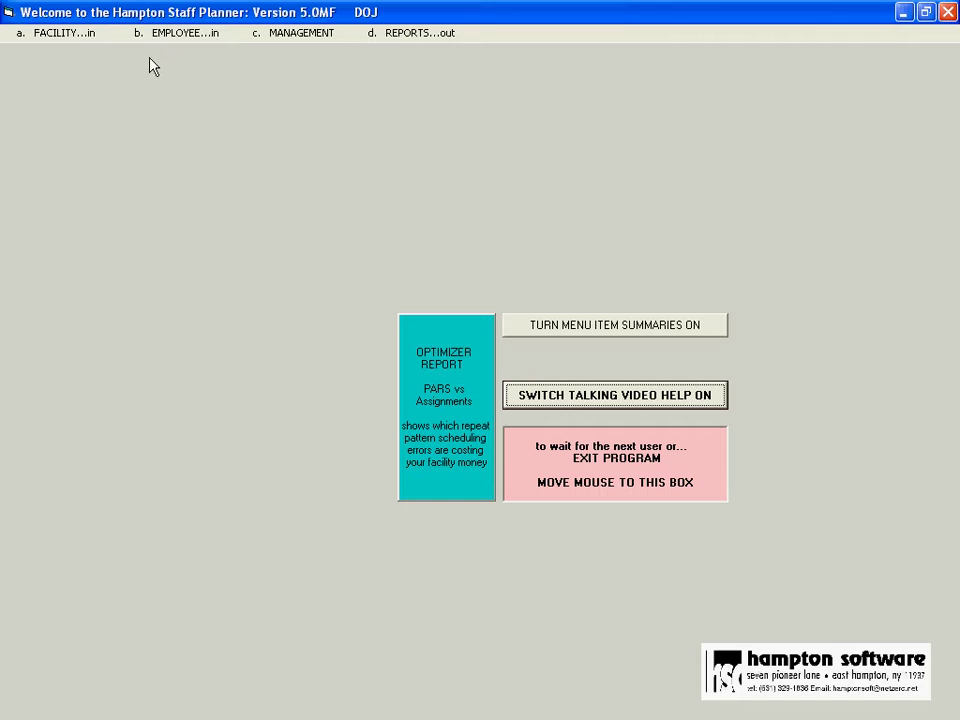
pyautogui.click(83, 40)
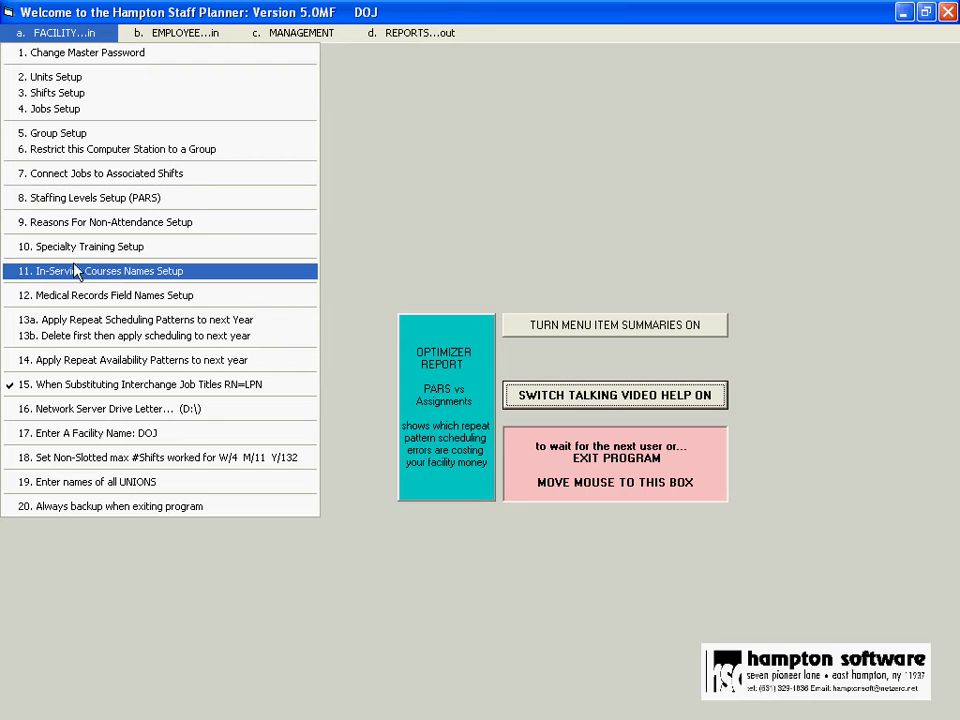
pyautogui.click(533, 205)
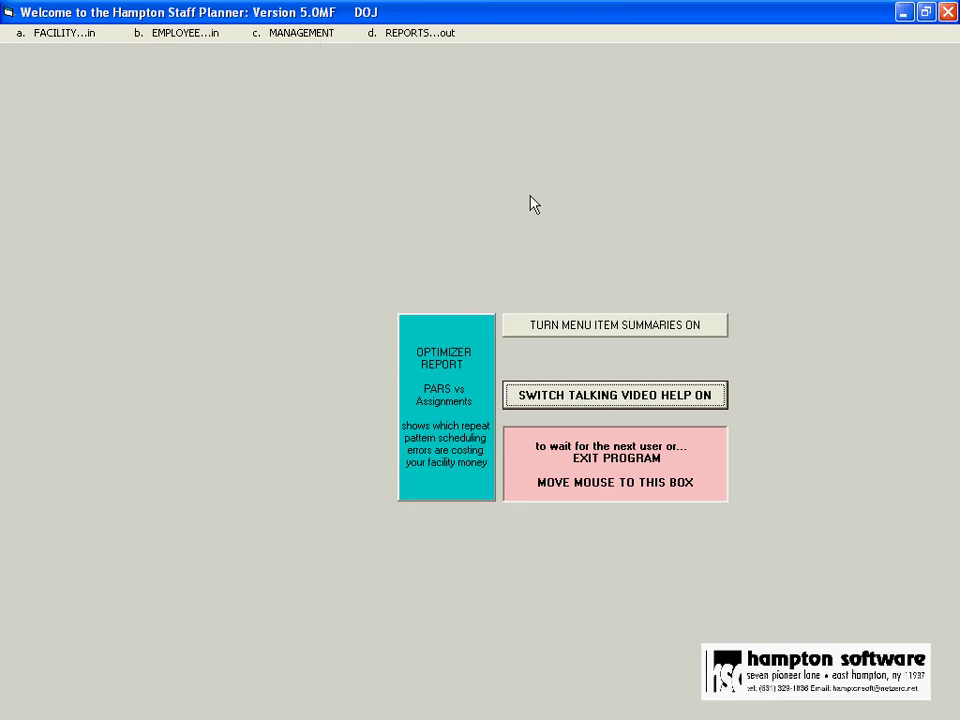
pyautogui.click(201, 38)
# Open Personal Information, search for 'a', and load the first matching employee's record
pyautogui.click(203, 54)
pyautogui.write('a')
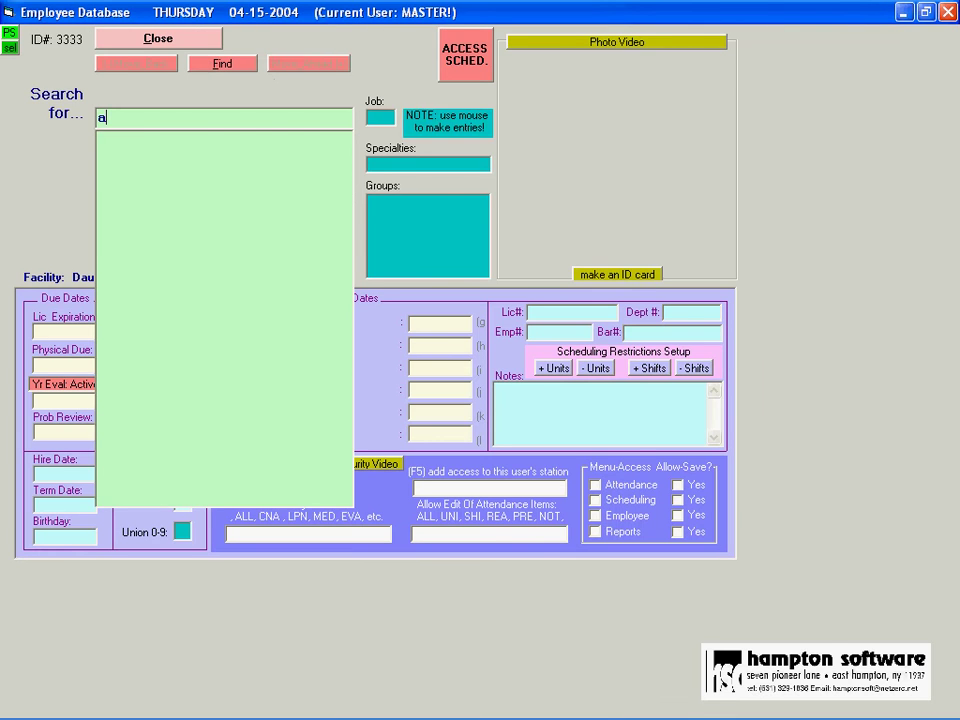
pyautogui.click(180, 140)
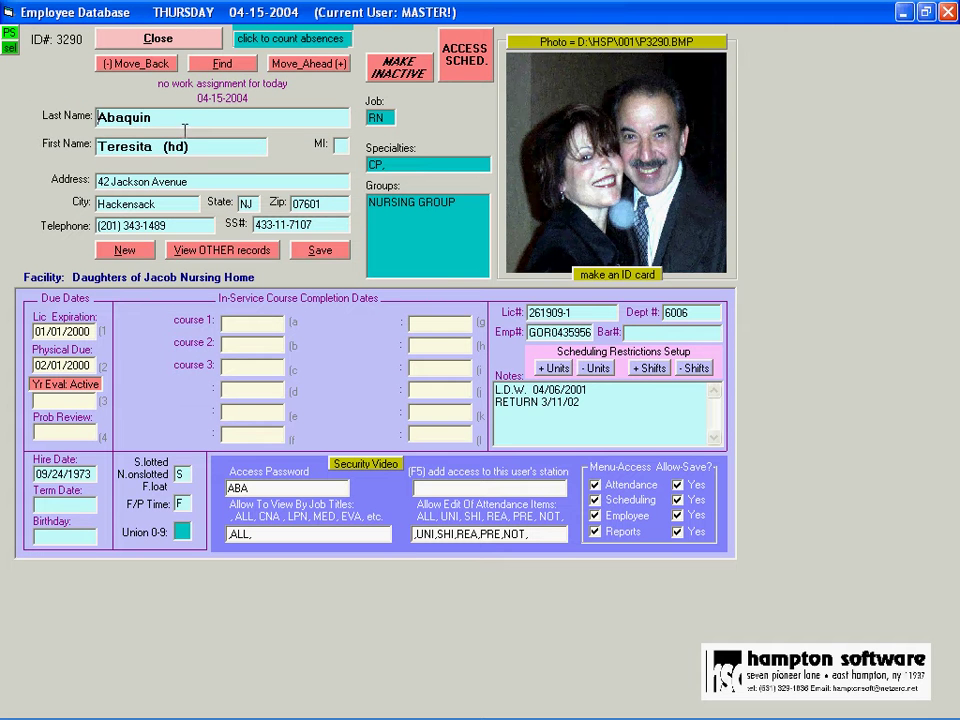
# Review the employee's medical and user-defined fields, make the field labels editable, then close
pyautogui.click(229, 254)
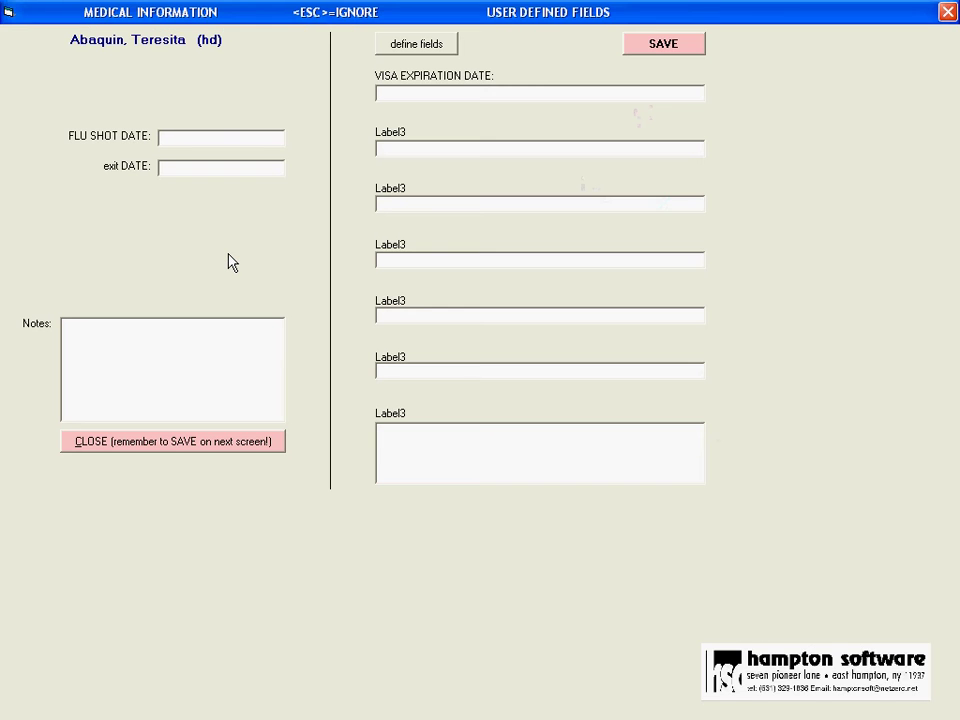
pyautogui.click(440, 50)
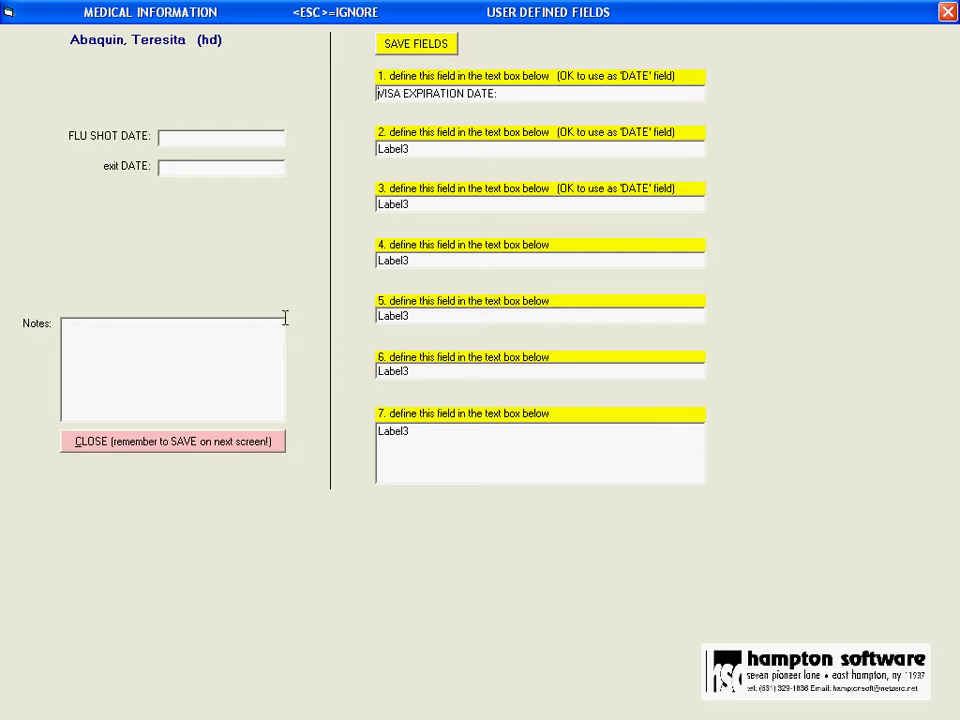
pyautogui.click(244, 447)
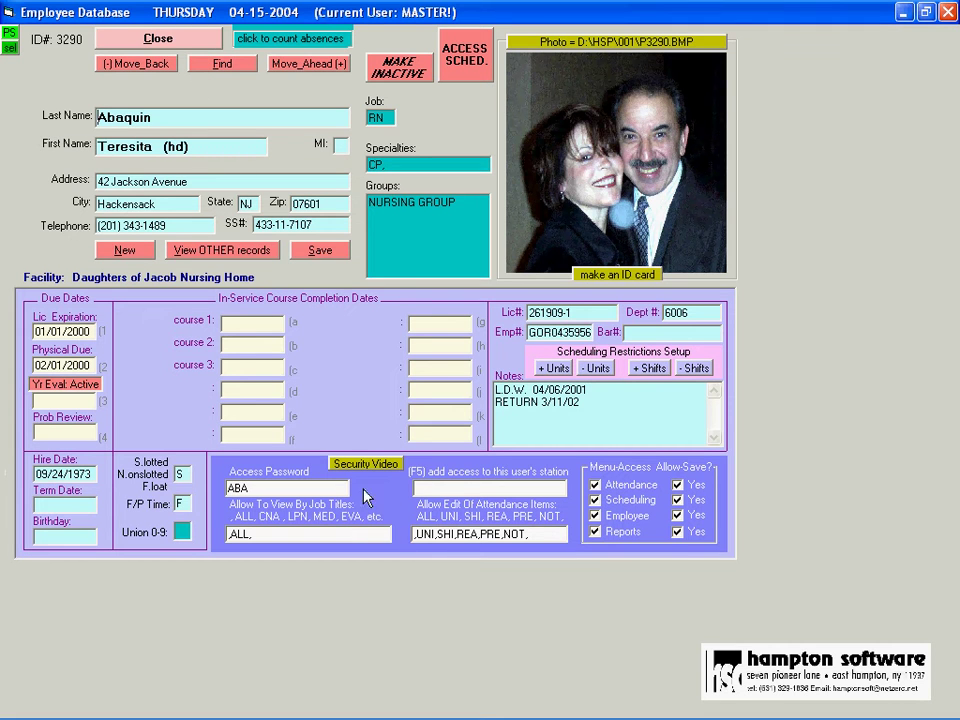
pyautogui.click(185, 40)
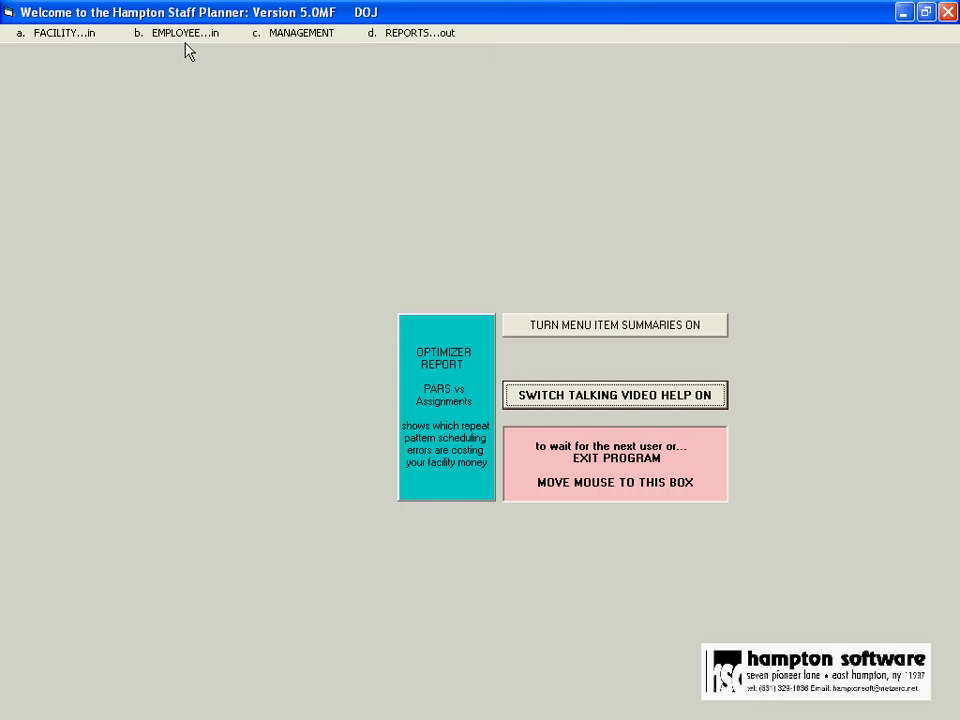
pyautogui.click(188, 34)
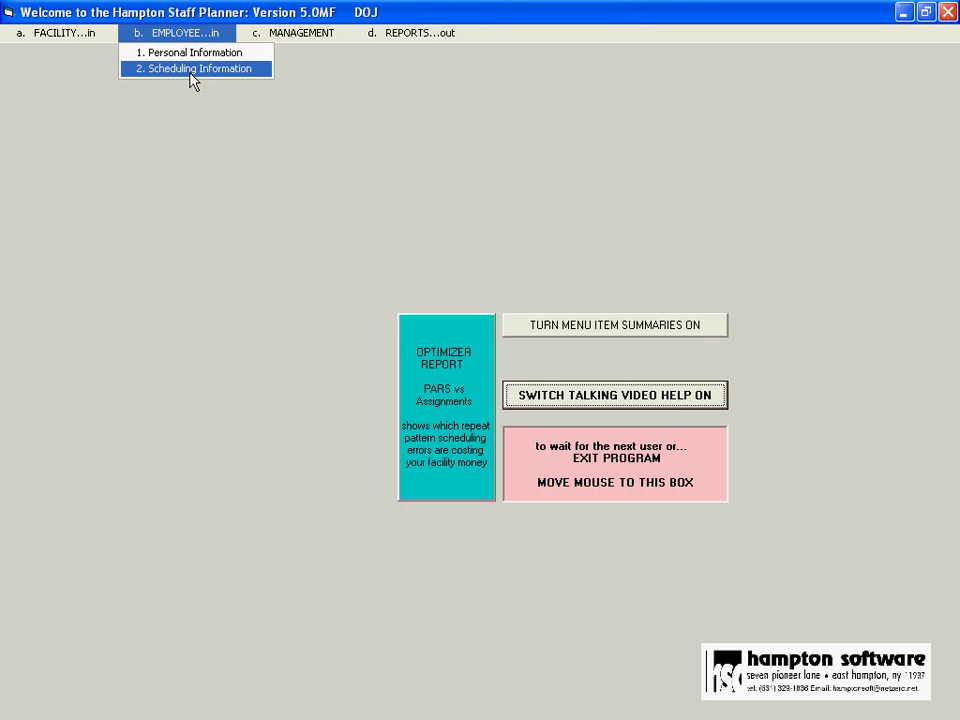
pyautogui.click(190, 69)
pyautogui.write('a')
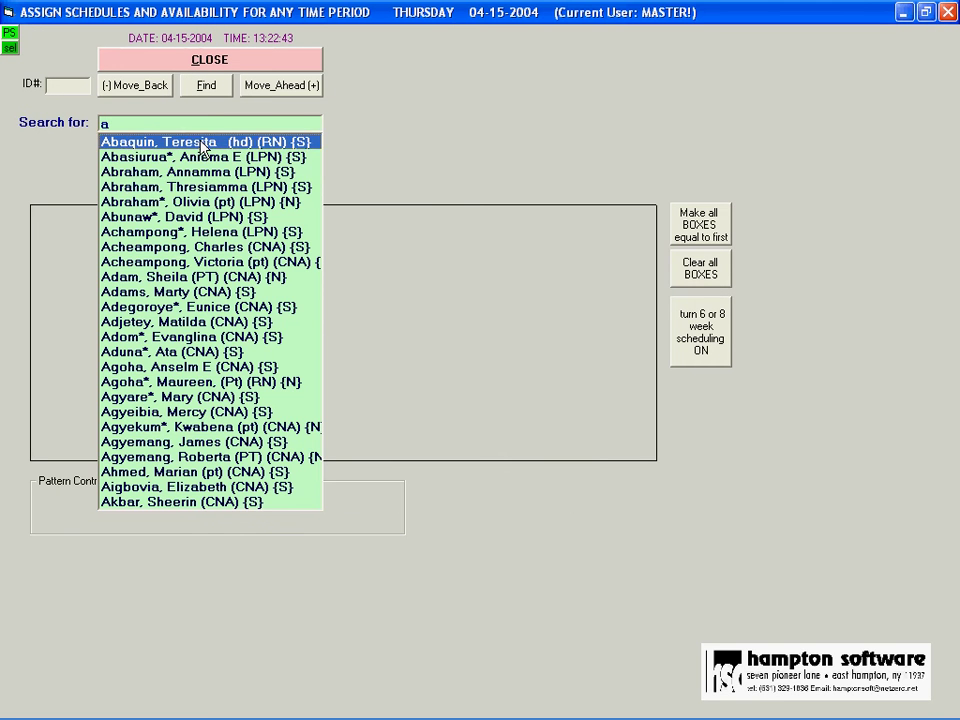
pyautogui.click(200, 146)
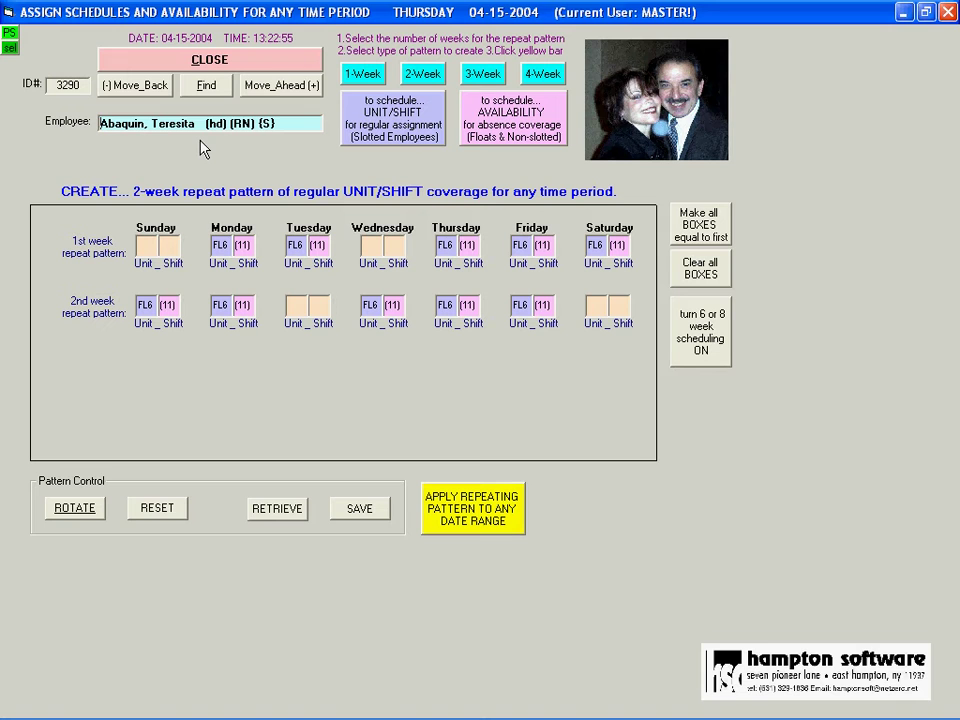
pyautogui.press('Tab')
pyautogui.click(176, 57)
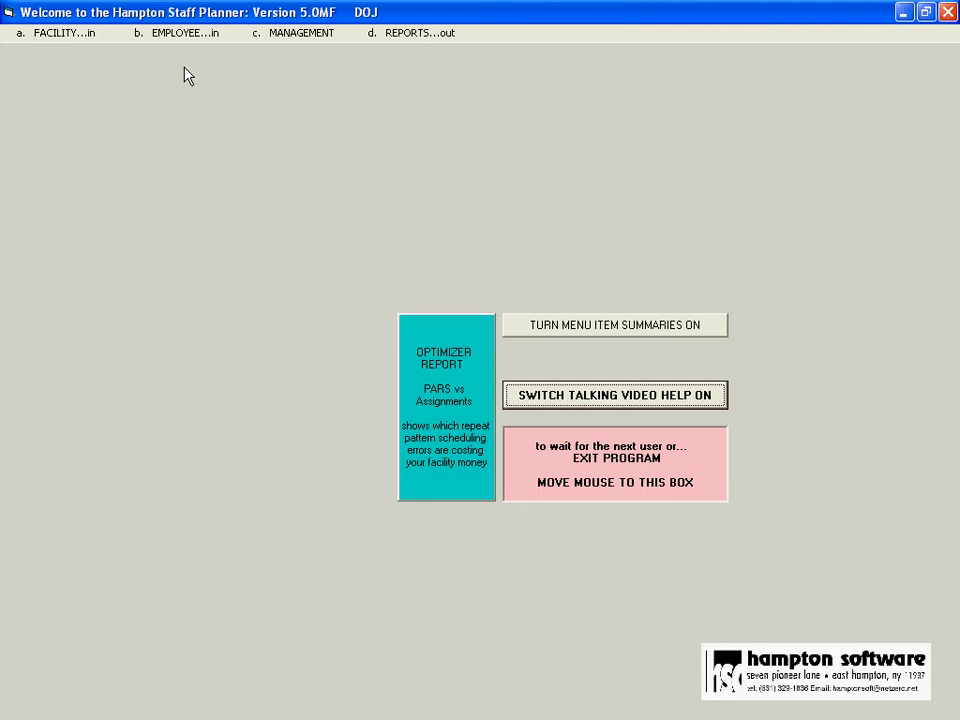
pyautogui.click(294, 38)
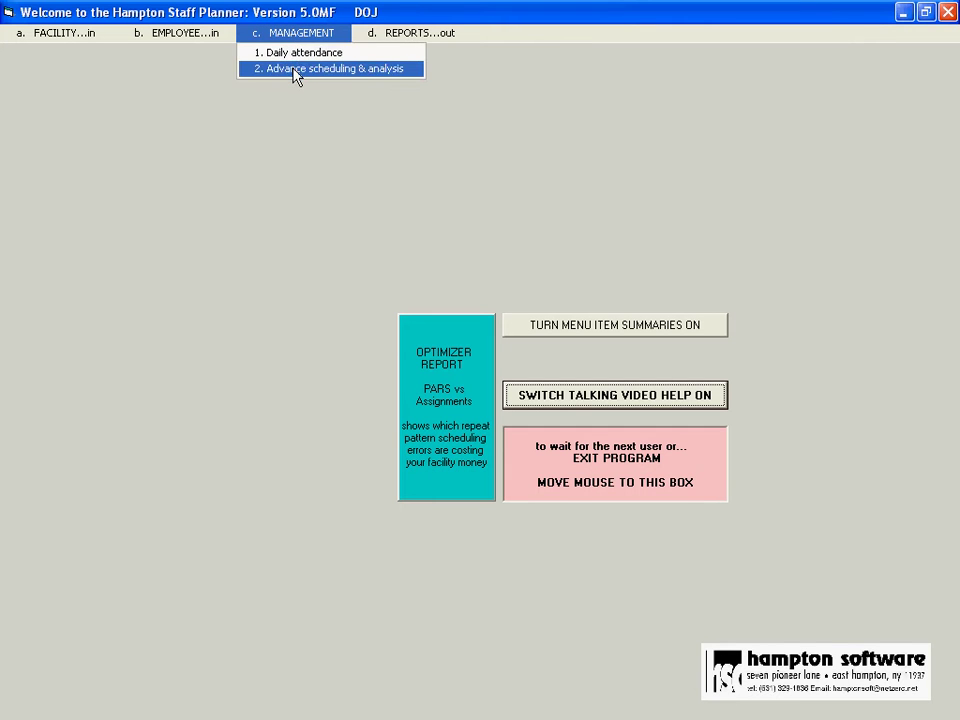
pyautogui.click(296, 76)
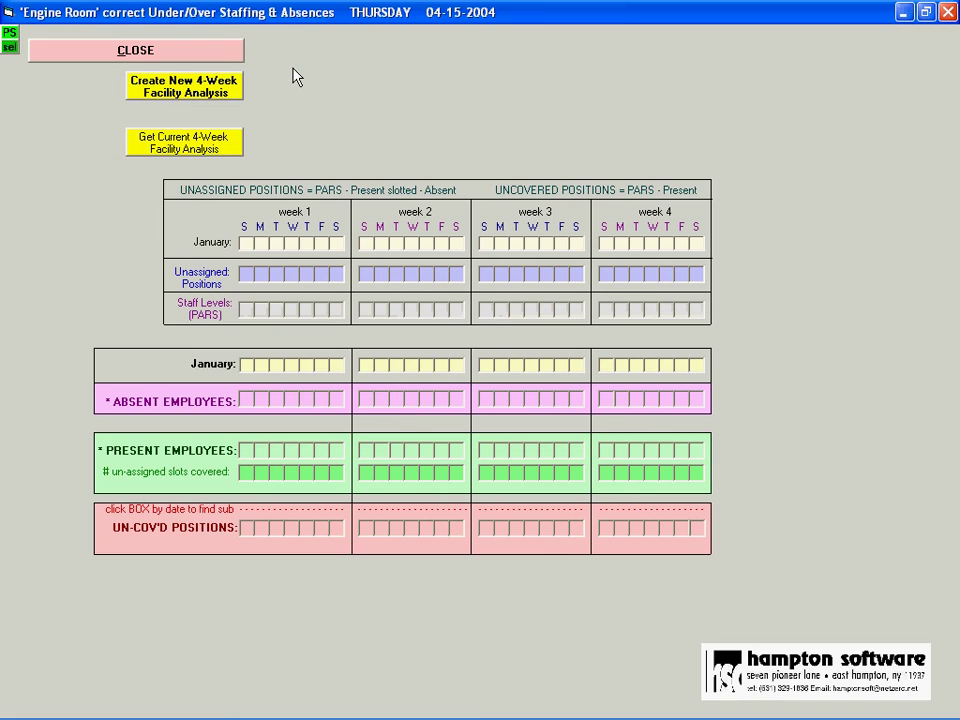
pyautogui.click(210, 146)
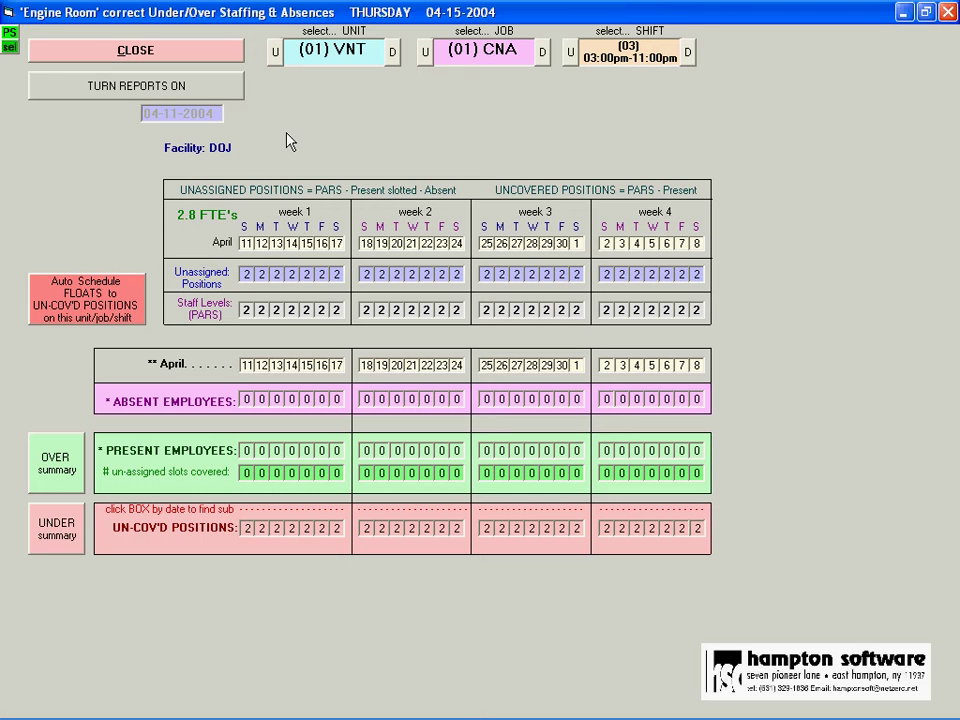
pyautogui.click(217, 52)
pyautogui.click(289, 34)
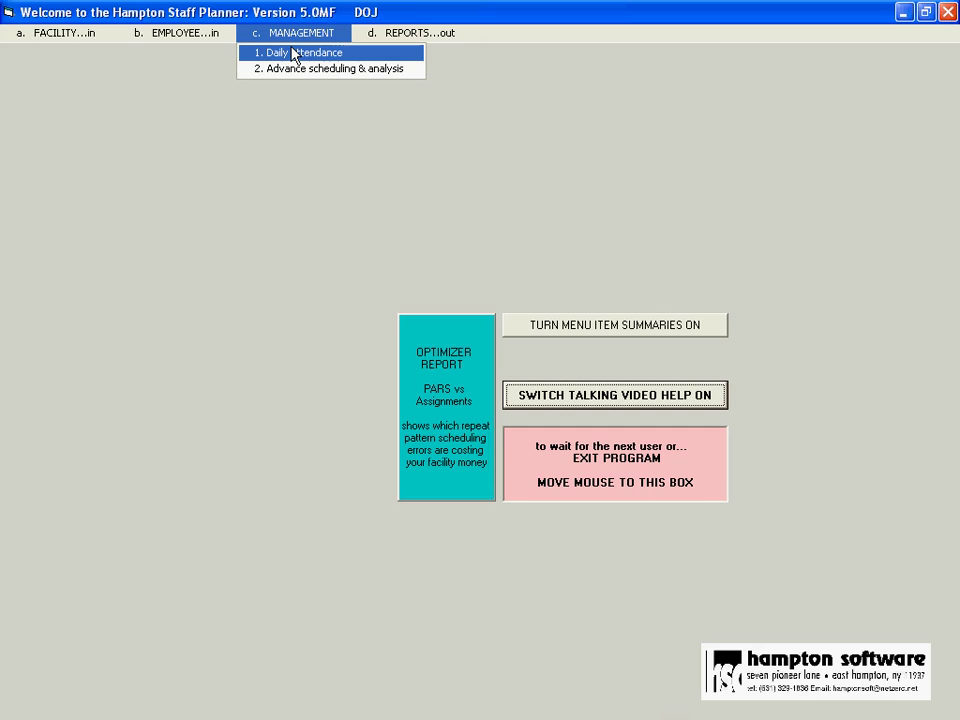
pyautogui.click(293, 55)
pyautogui.write('a')
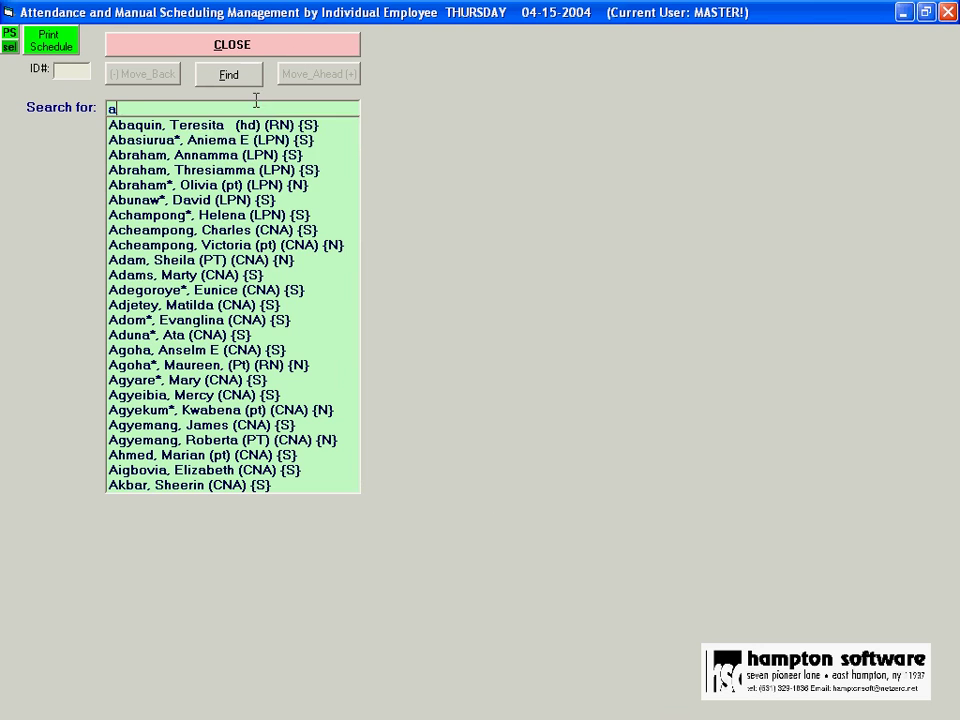
pyautogui.click(222, 128)
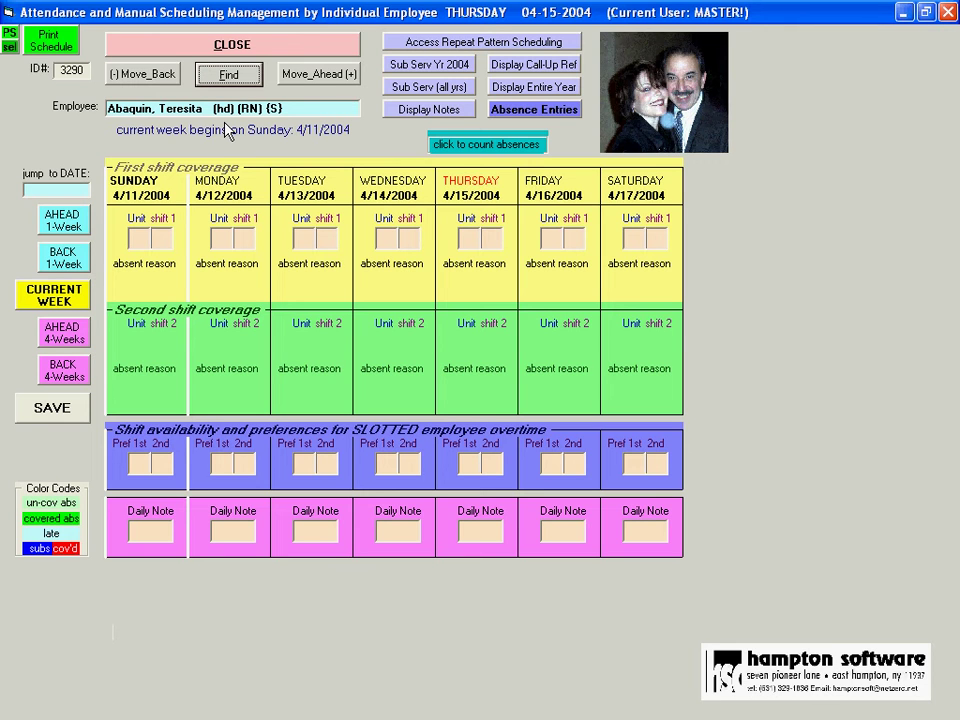
pyautogui.click(256, 50)
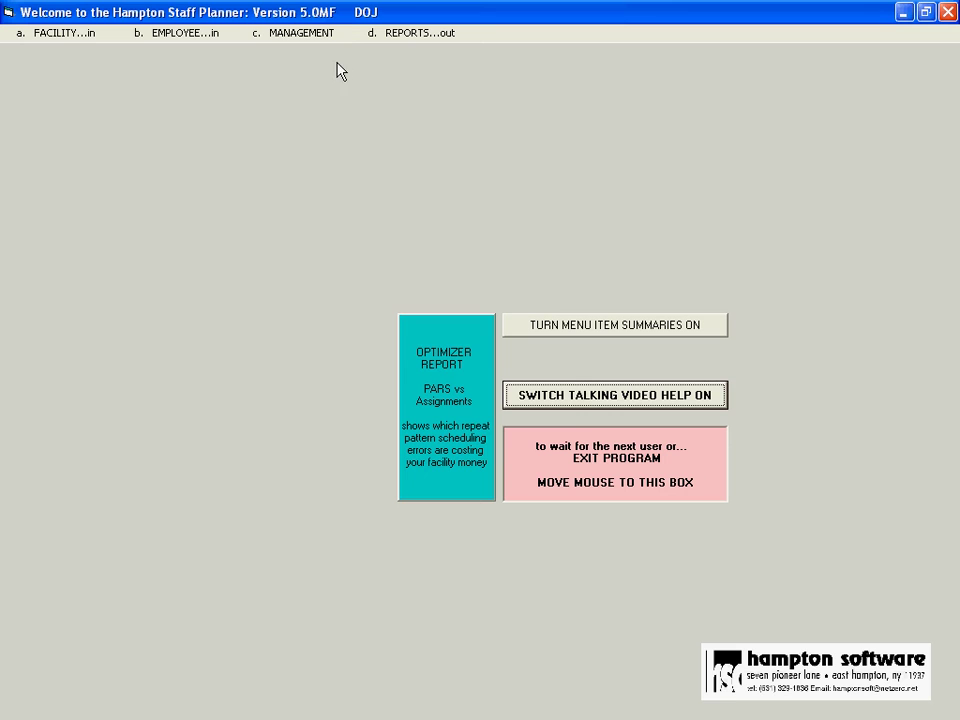
pyautogui.click(400, 38)
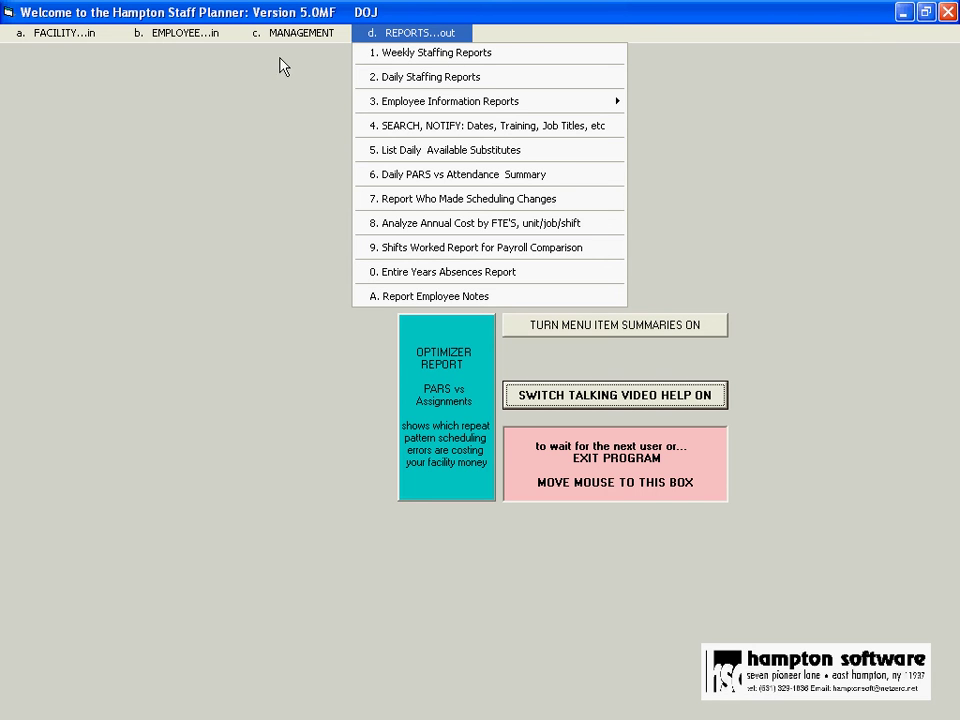
pyautogui.click(401, 60)
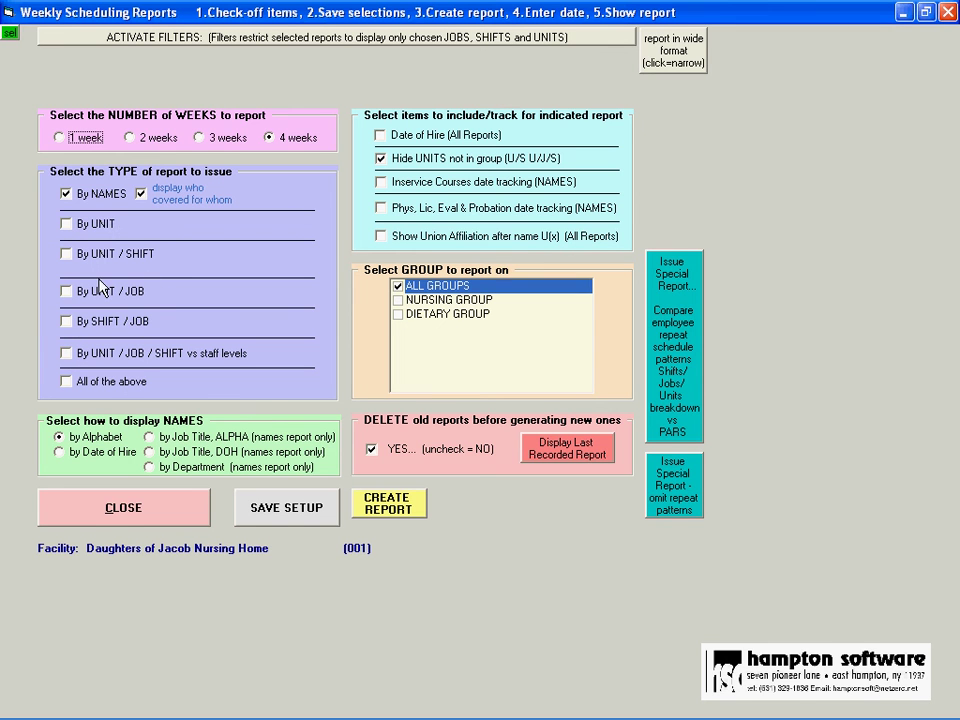
pyautogui.click(193, 507)
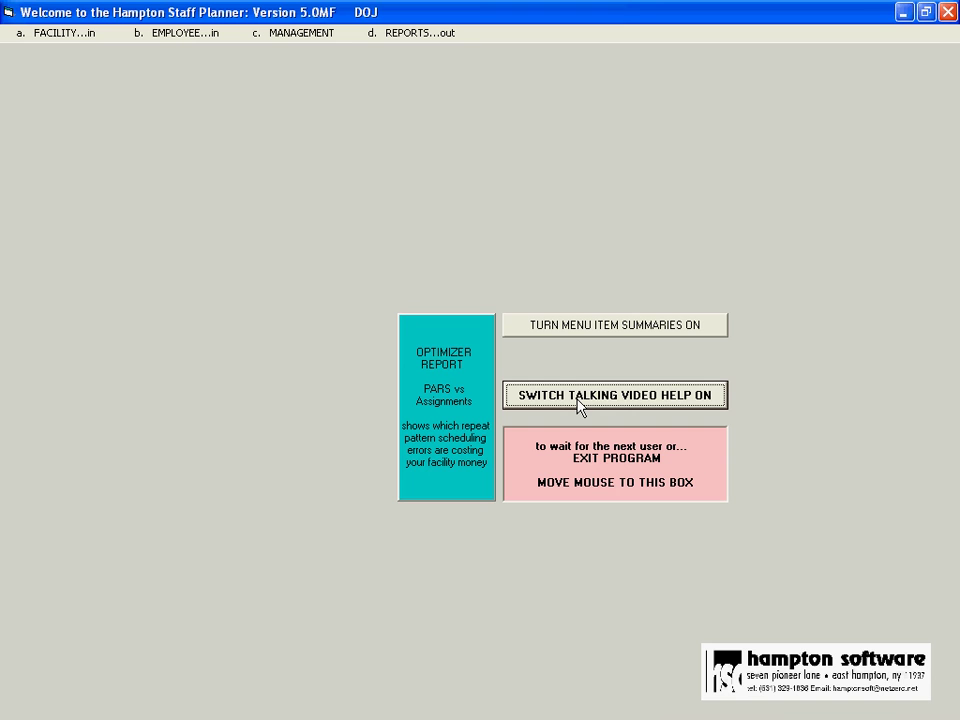
pyautogui.click(74, 33)
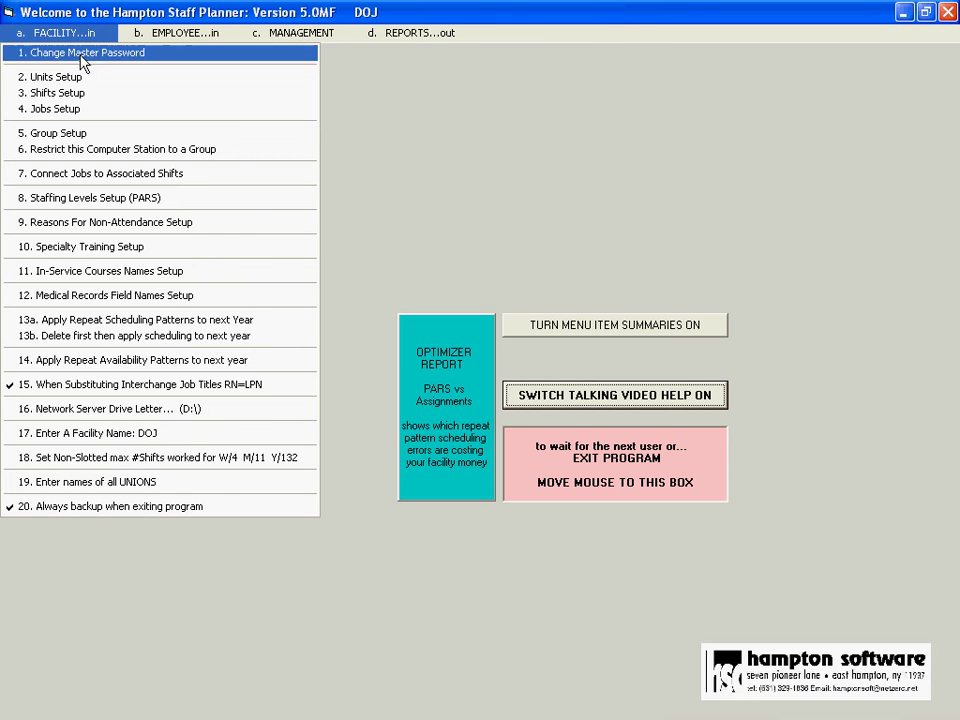
pyautogui.click(75, 99)
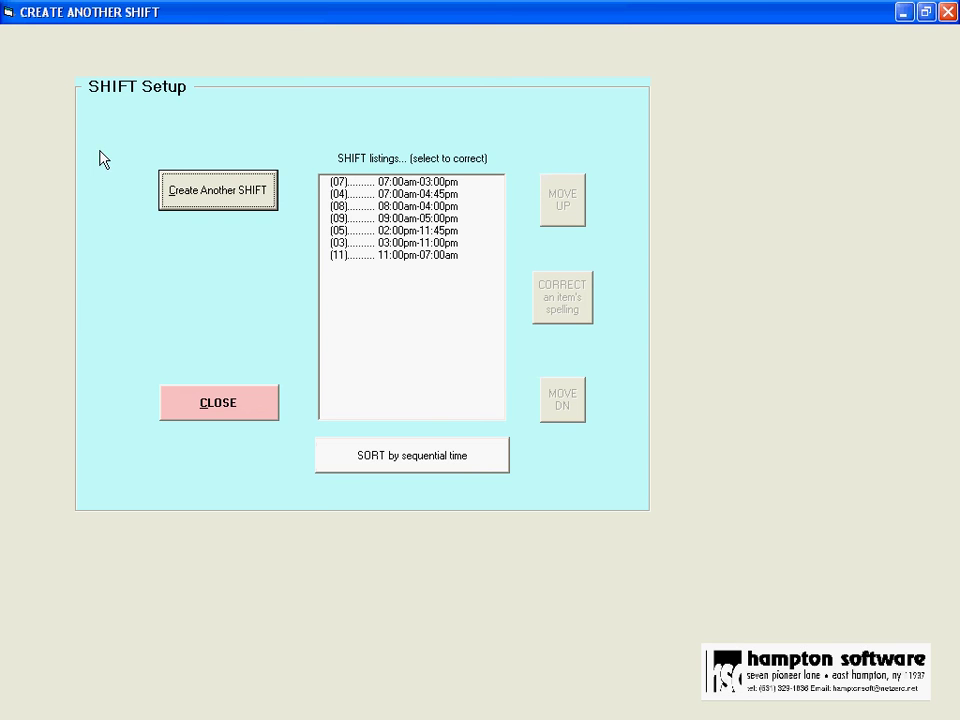
pyautogui.click(237, 405)
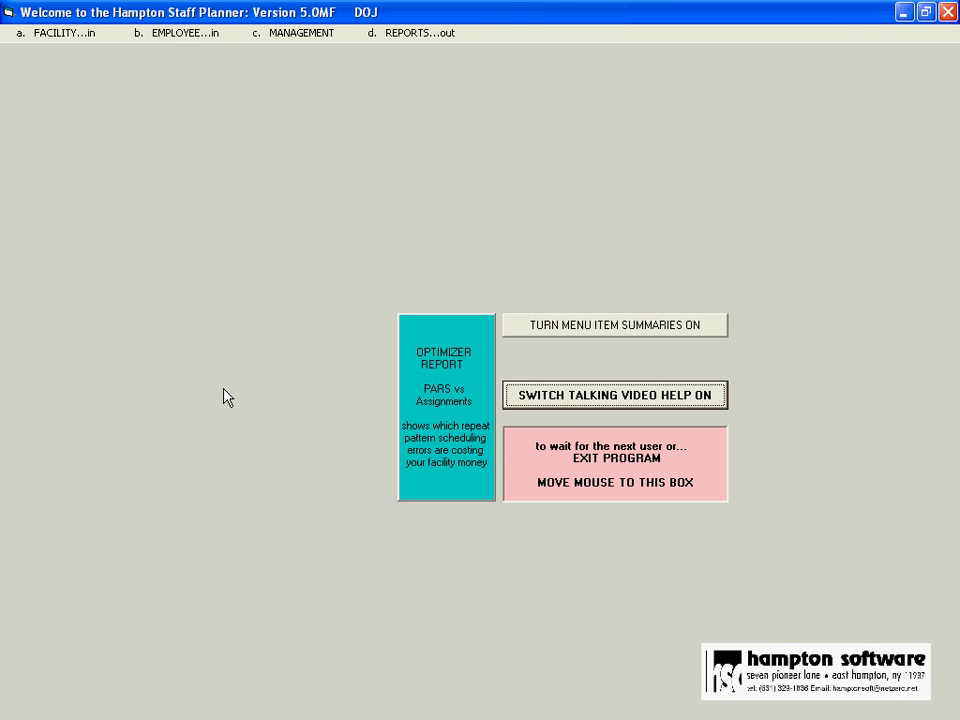
pyautogui.click(570, 405)
pyautogui.click(68, 34)
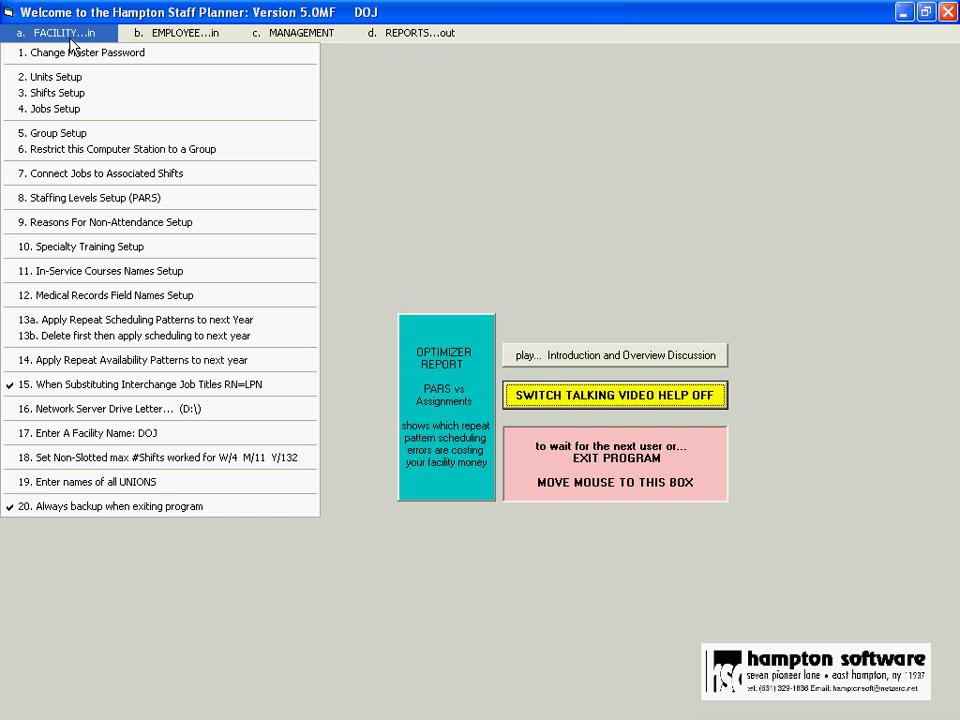
pyautogui.click(66, 94)
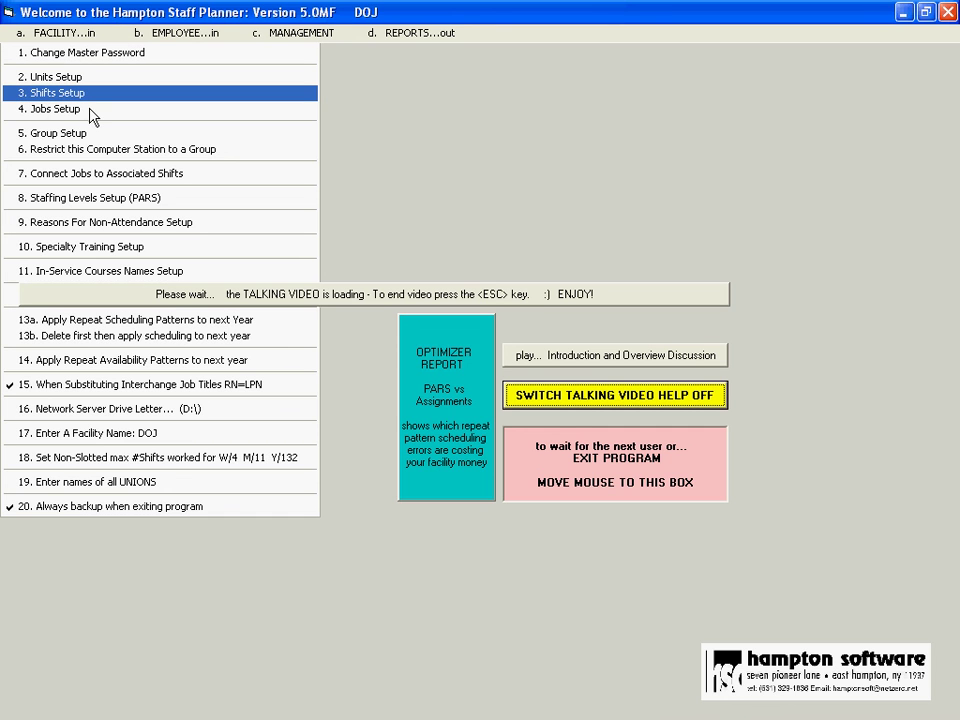